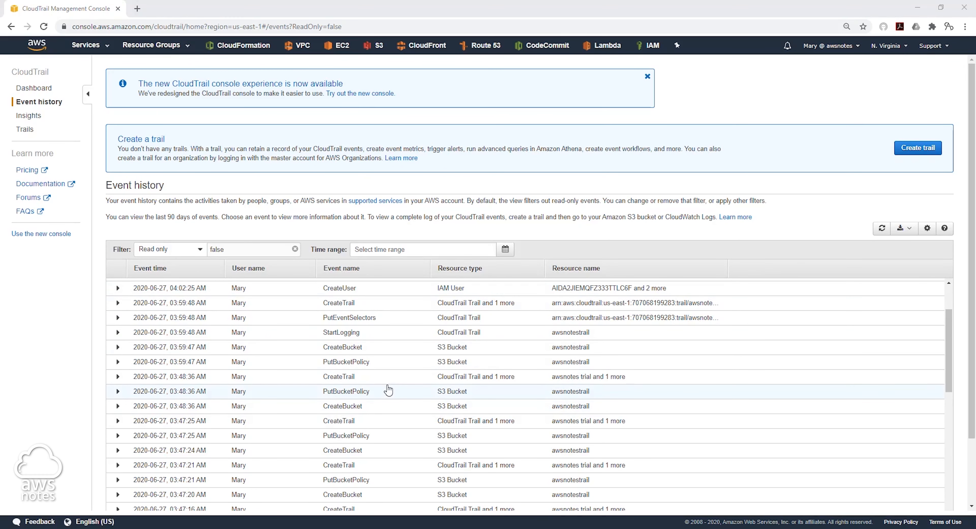
# Step: Scroll through the CloudTrail event history, then open the Trails list, which is still empty
pyautogui.scroll(-3, 294, 372)
pyautogui.scroll(-10, 293, 374)
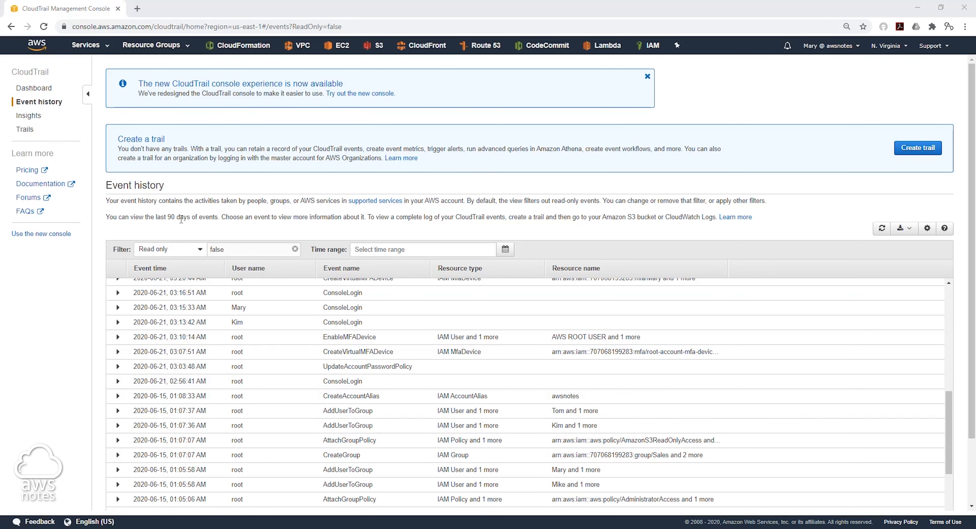
pyautogui.scroll(-4, 450, 351)
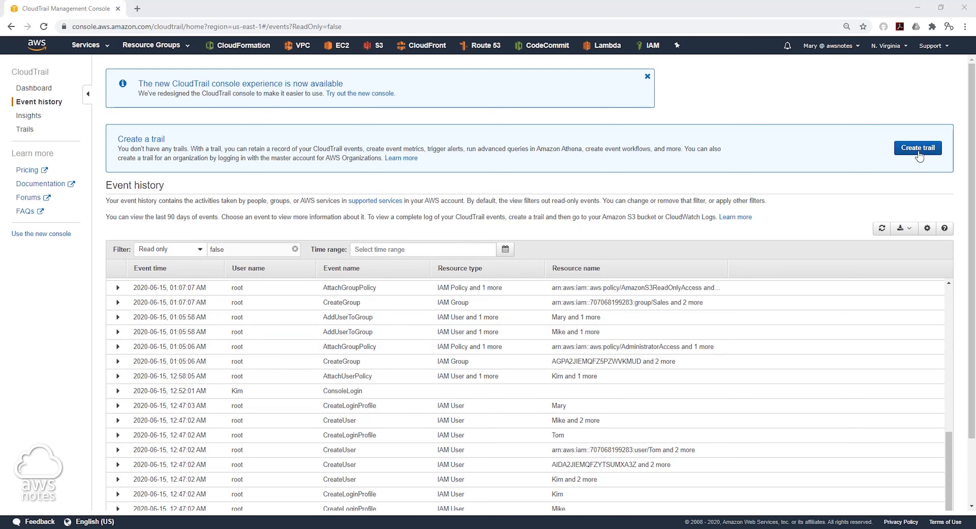
pyautogui.click(25, 131)
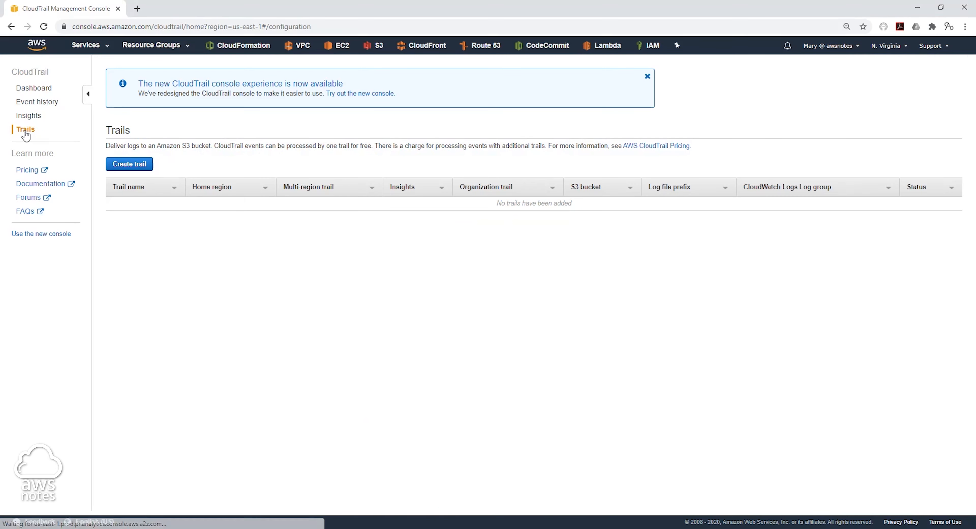
# Step: Start a new trail named awsnotestrial, leaving the region selection unchanged
pyautogui.click(137, 167)
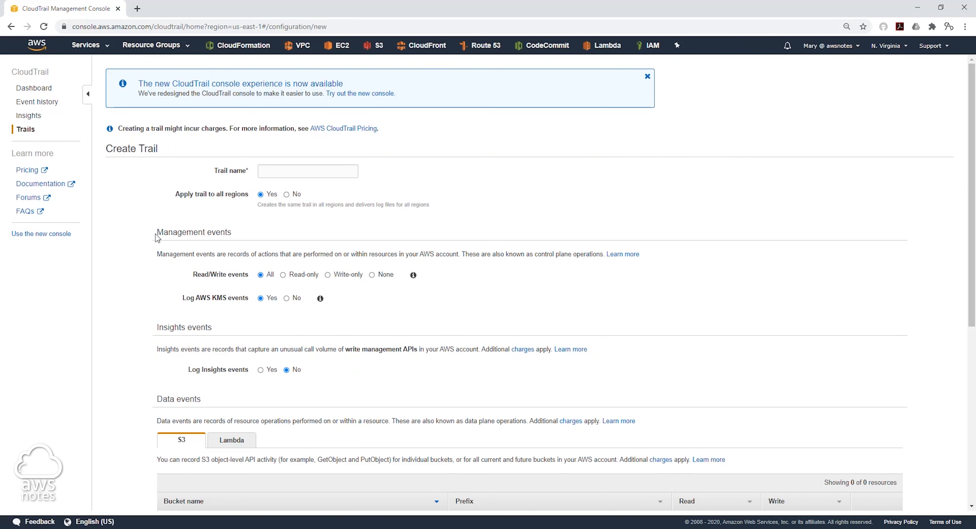
pyautogui.click(282, 170)
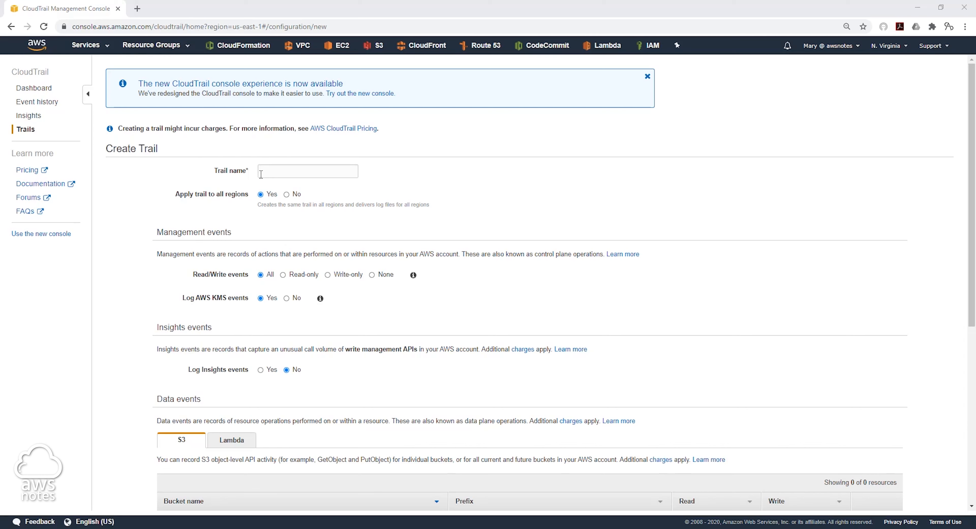
pyautogui.click(264, 172)
pyautogui.click(270, 192)
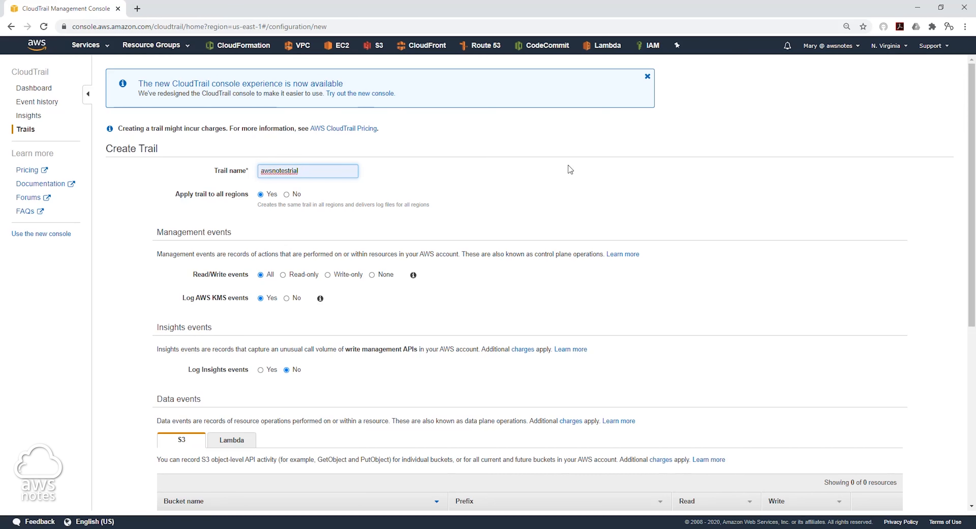
pyautogui.click(908, 49)
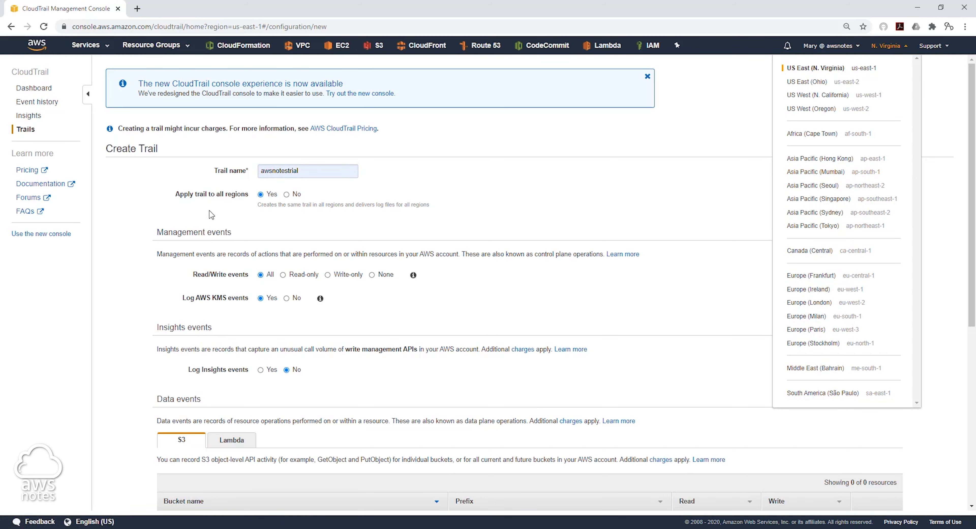
pyautogui.click(361, 201)
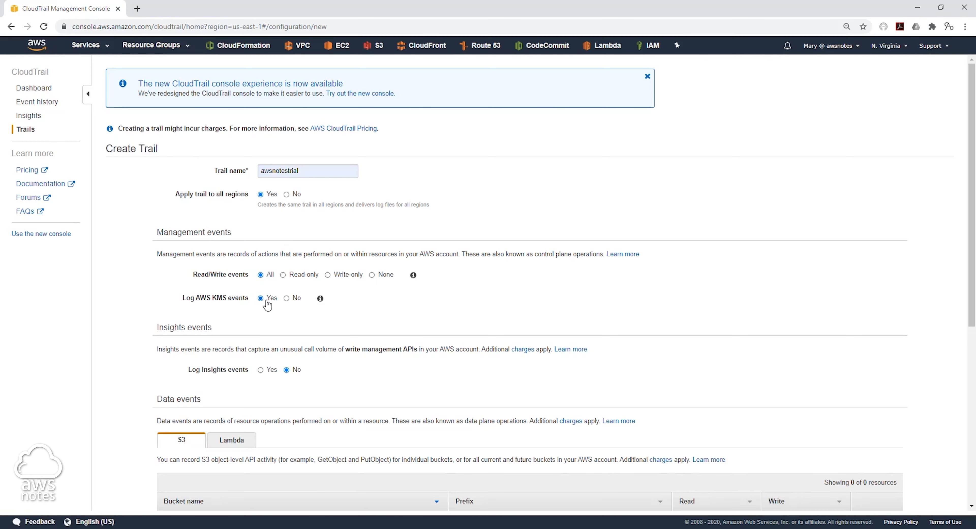
pyautogui.scroll(-1, 268, 304)
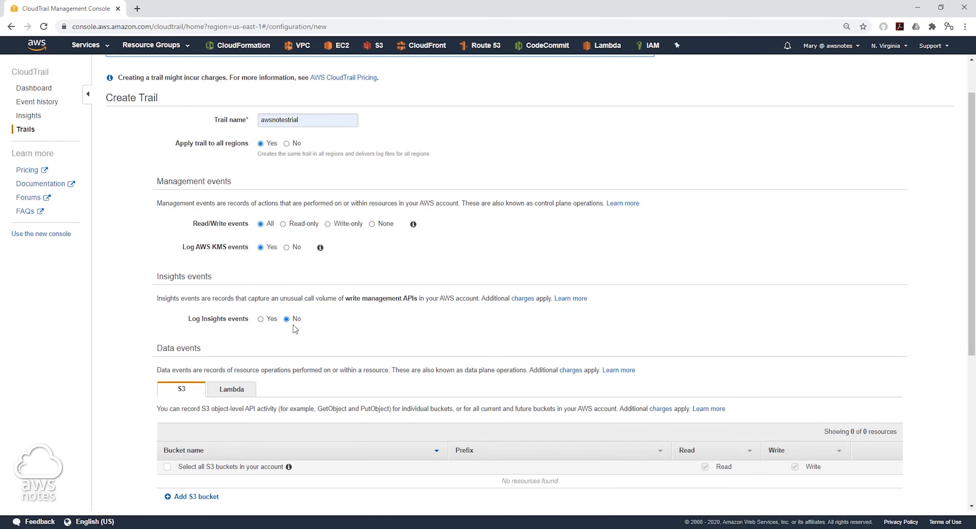
# Step: Set a new S3 bucket named awsnotestrial as storage and create the trail
pyautogui.scroll(-1, 294, 318)
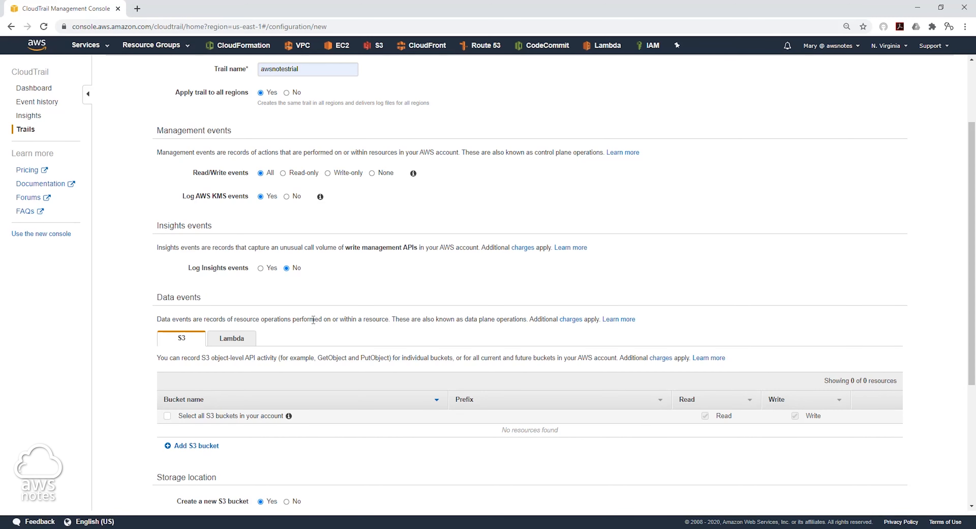
pyautogui.scroll(-5, 335, 350)
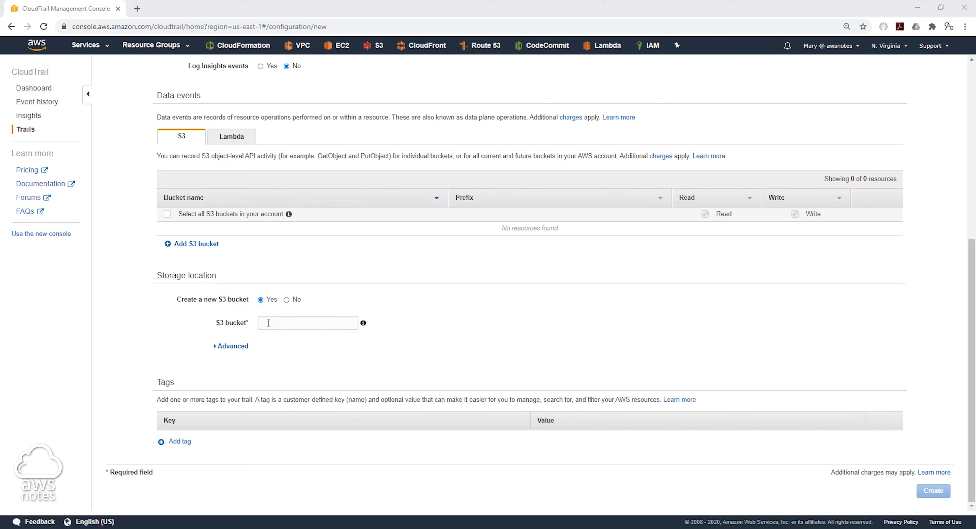
pyautogui.click(268, 322)
pyautogui.write('awsnotestrial')
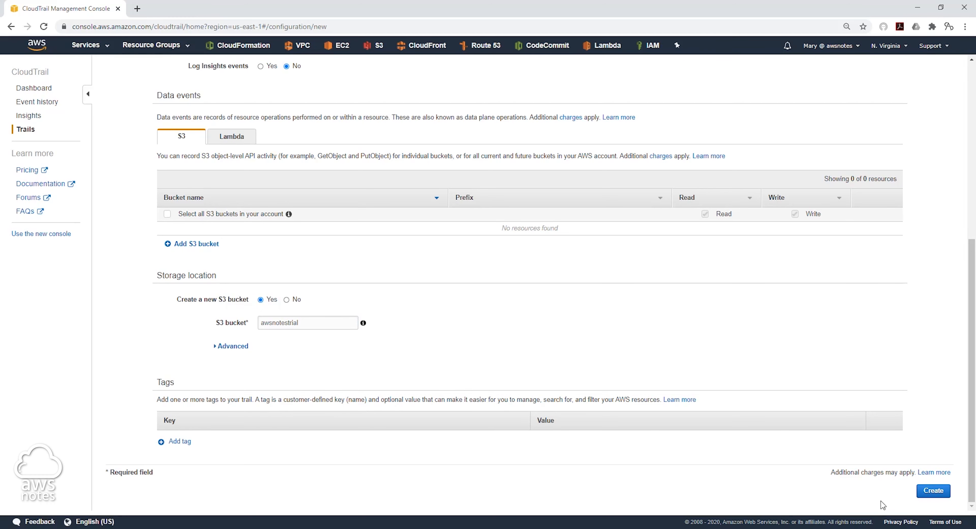
pyautogui.click(933, 491)
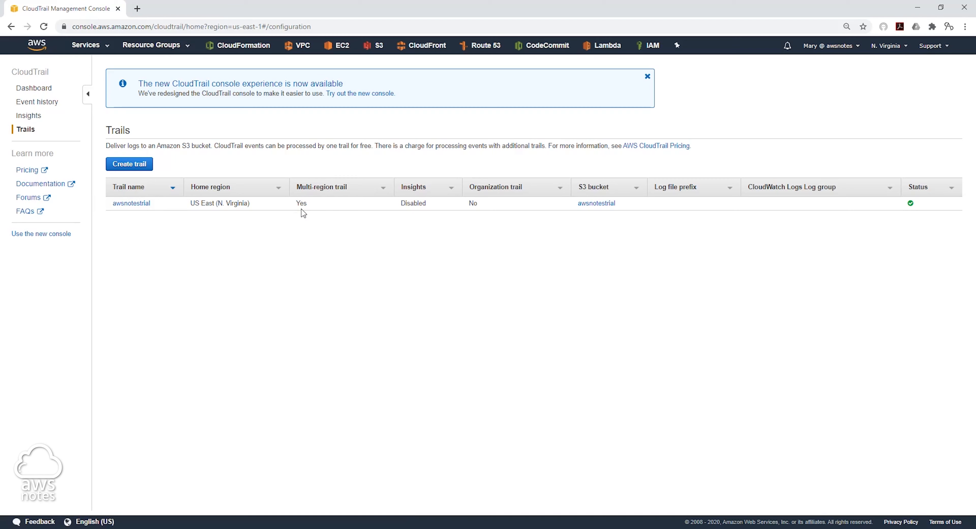
# Step: Check the trail's awsnotestrial S3 bucket for log files, then switch to the IAM console
pyautogui.click(597, 204)
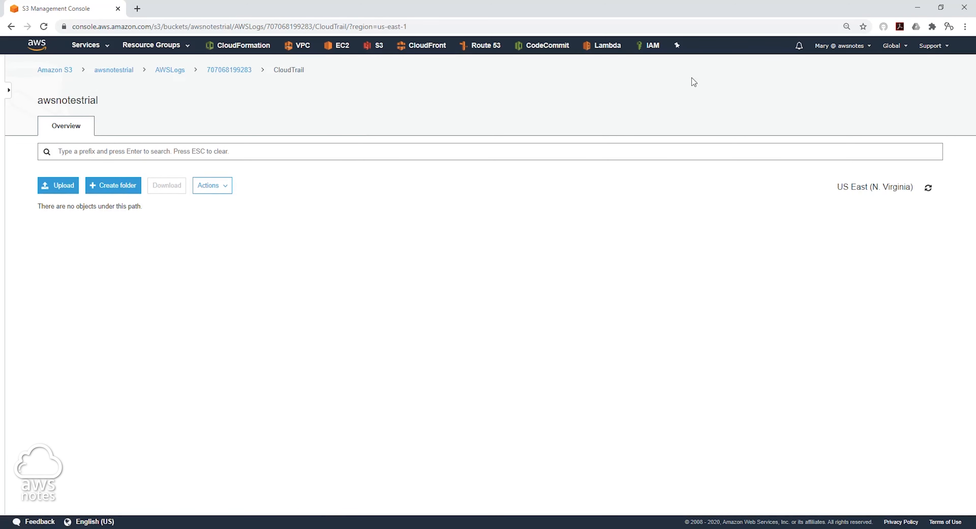
pyautogui.click(648, 45)
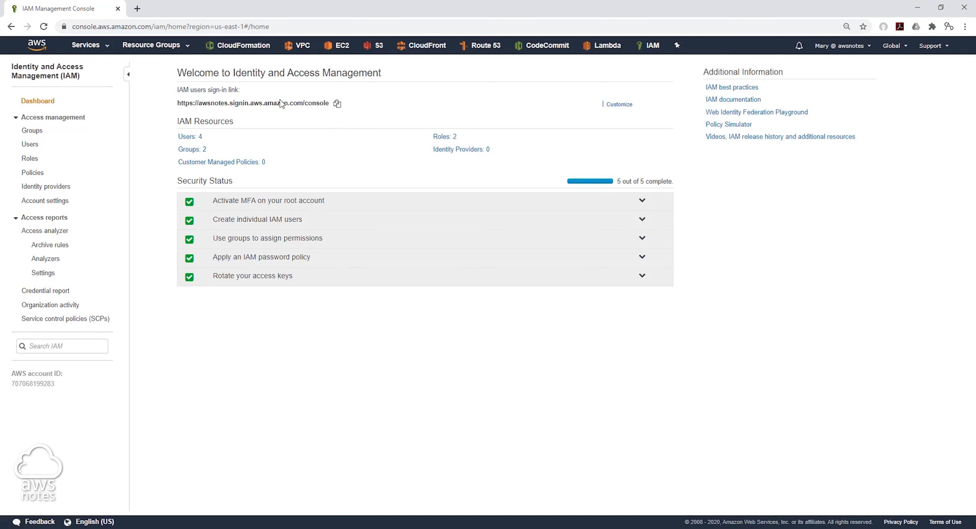
# Step: Begin adding IAM user john with AWS console sign-in access
pyautogui.click(30, 144)
pyautogui.click(159, 69)
pyautogui.click(407, 135)
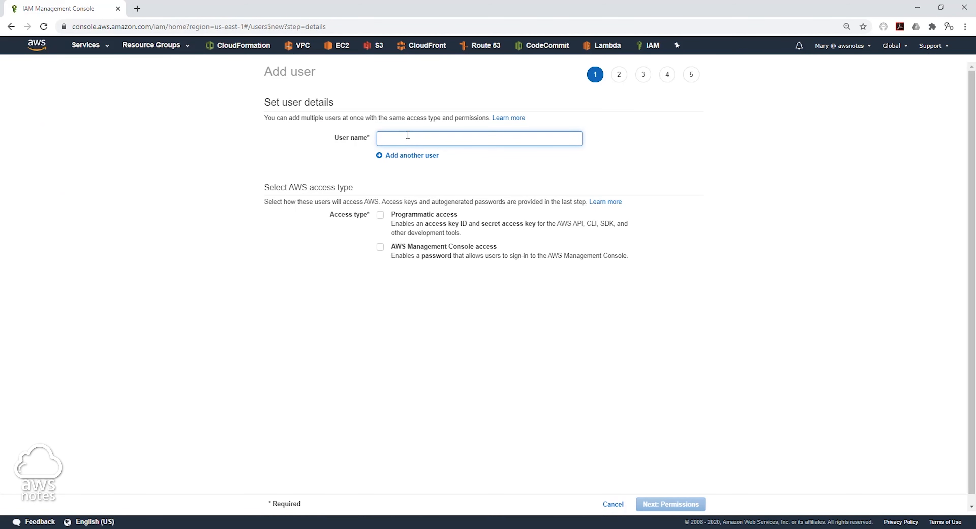
pyautogui.write('john')
pyautogui.click(378, 235)
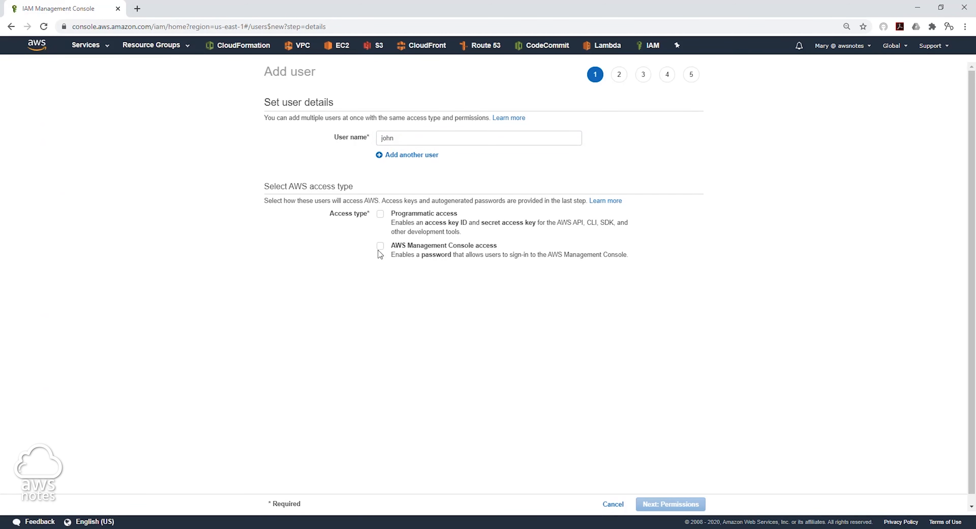
pyautogui.click(380, 246)
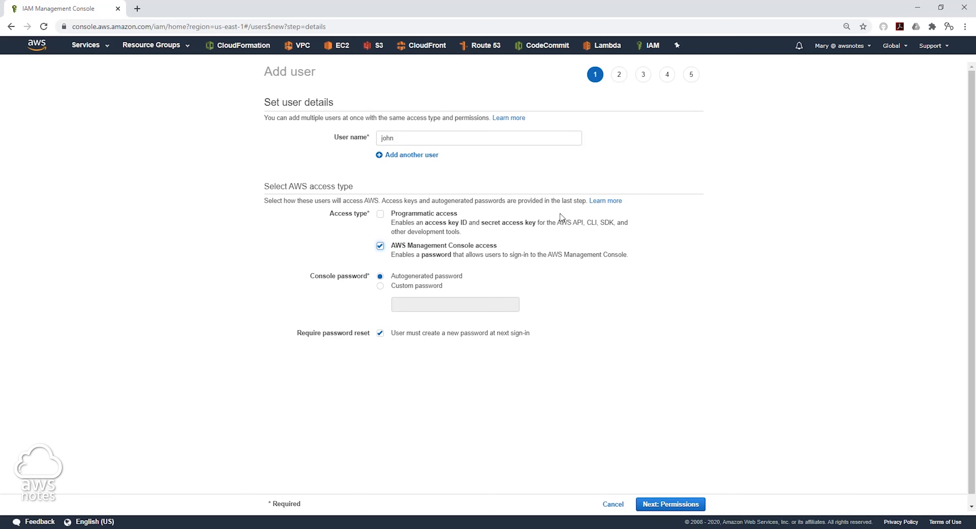
# Step: Skip permissions and tags, create user john, and return to the Users list
pyautogui.click(676, 505)
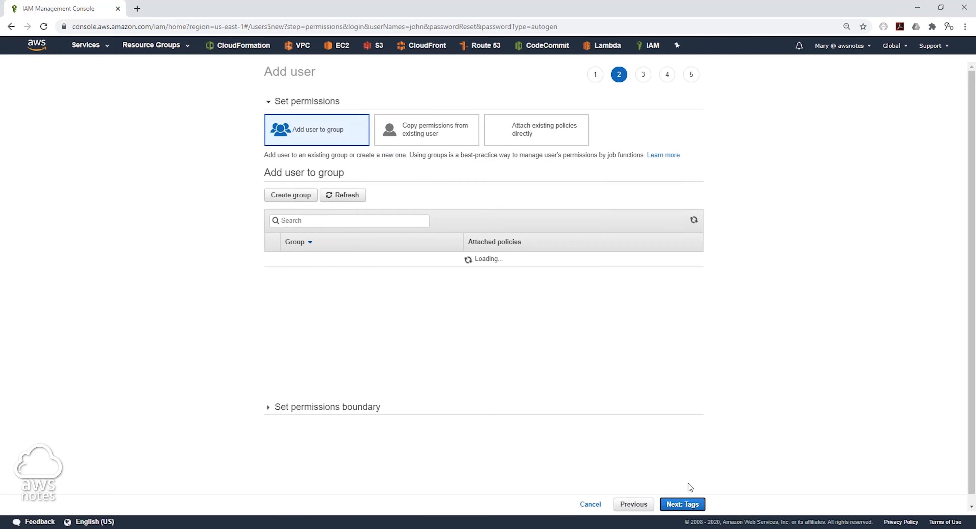
pyautogui.click(695, 510)
pyautogui.click(693, 509)
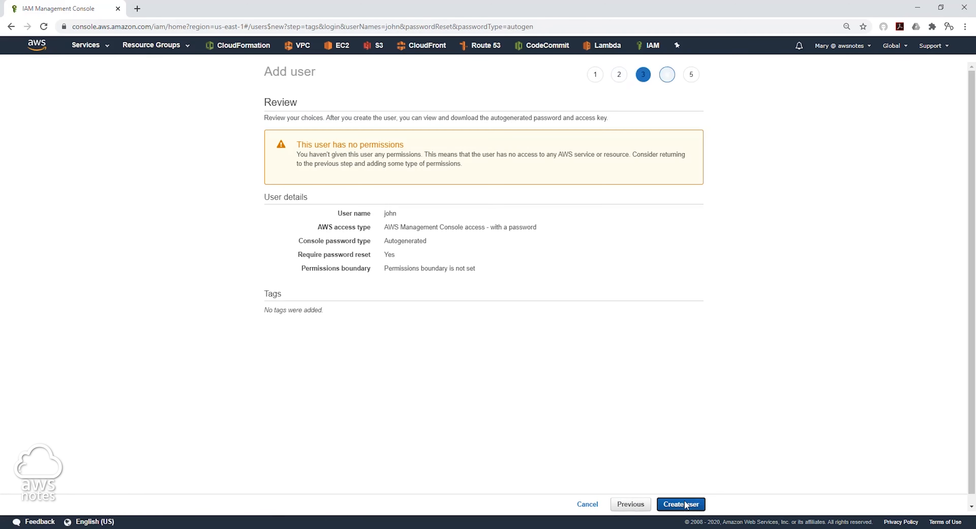
pyautogui.click(691, 508)
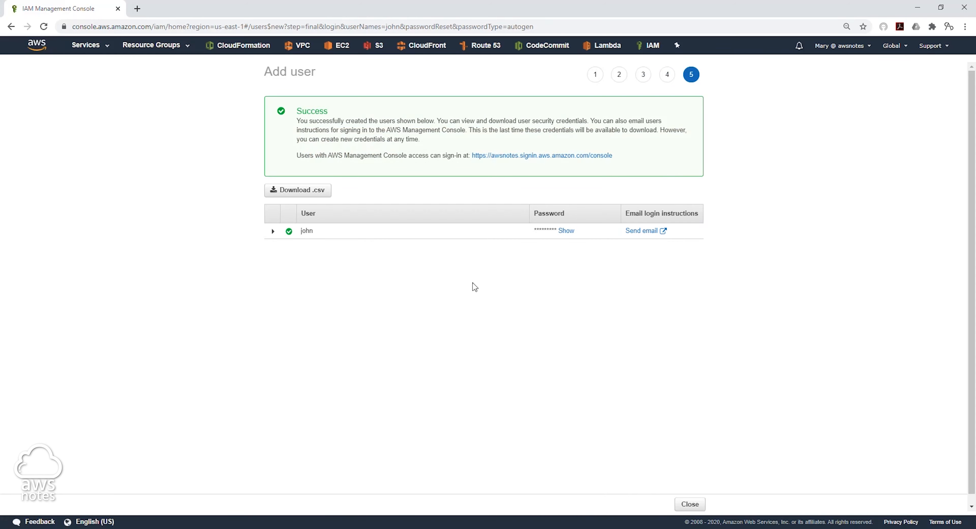
pyautogui.click(696, 504)
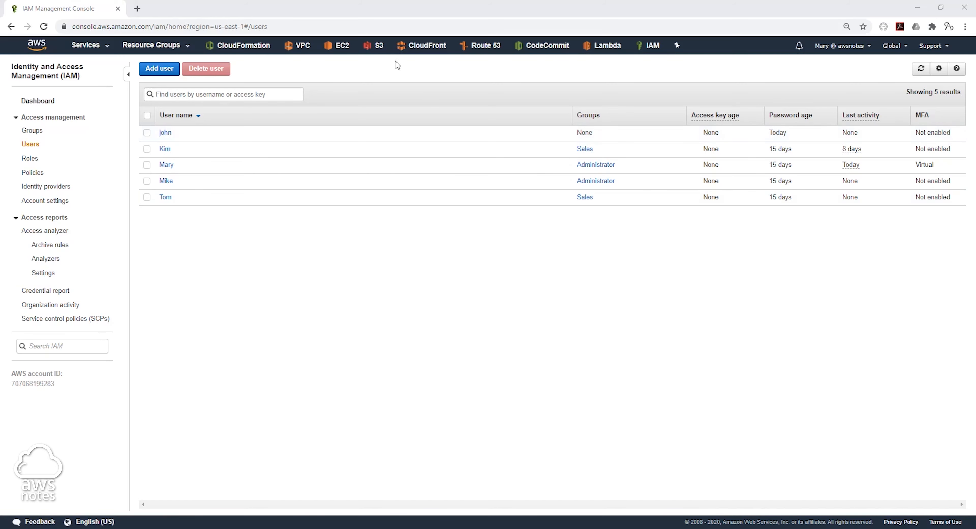
pyautogui.click(376, 45)
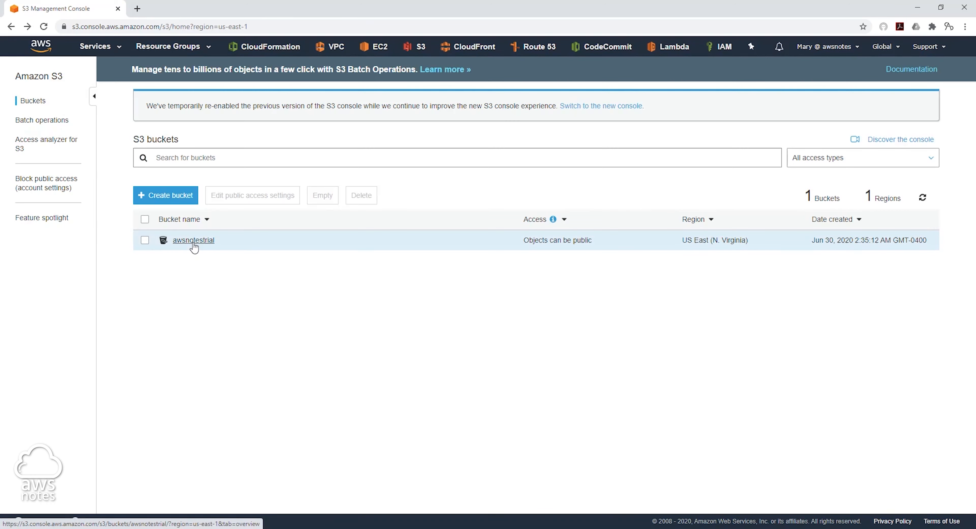
# Step: Open the awsnotestrial bucket and go through AWSLogs > account folder > CloudTrail
pyautogui.click(194, 242)
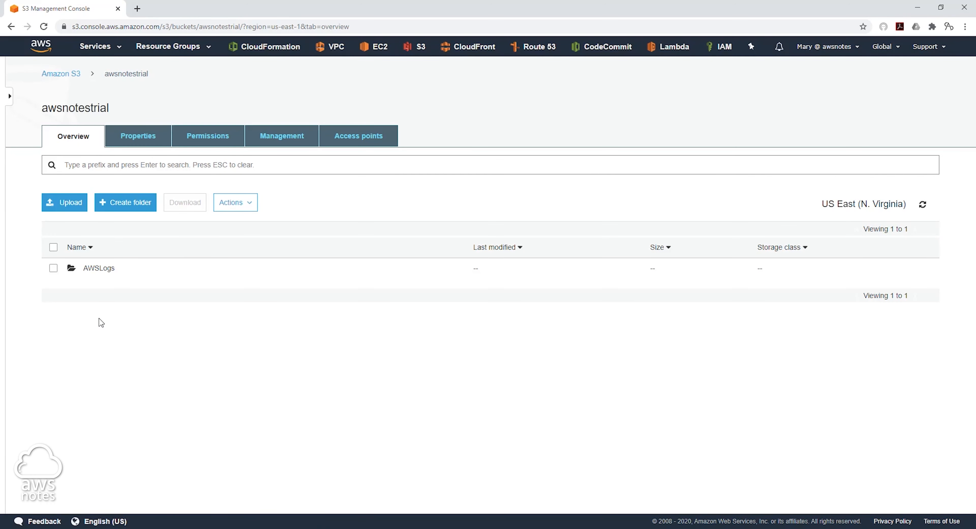
pyautogui.click(106, 276)
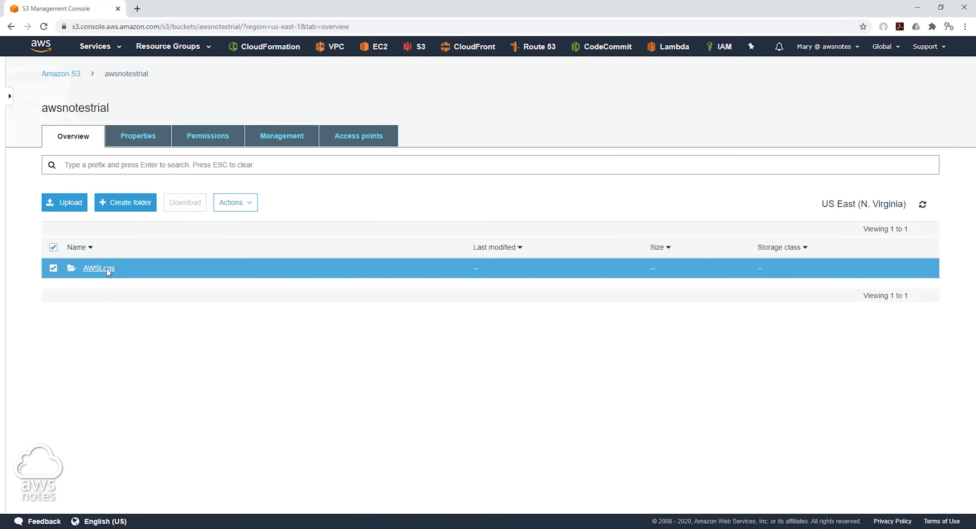
pyautogui.click(105, 268)
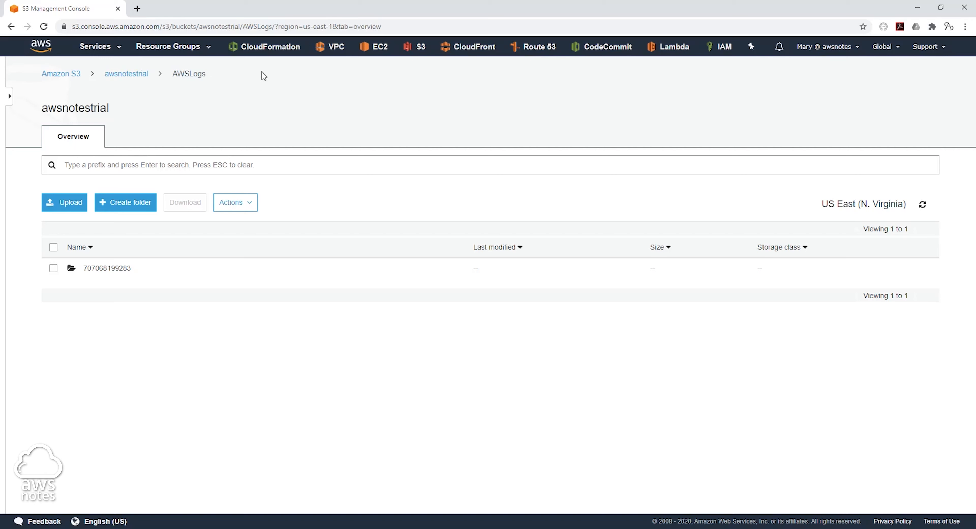
pyautogui.click(118, 269)
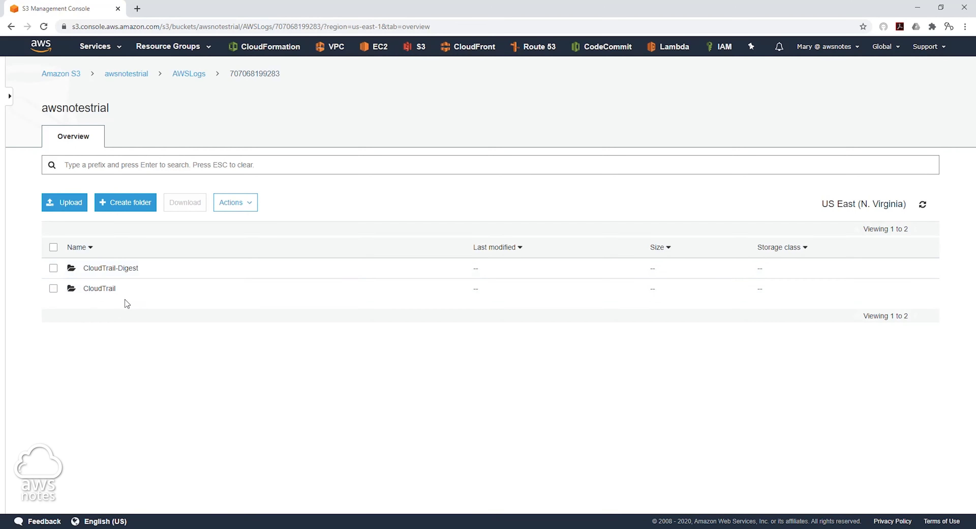
pyautogui.click(100, 291)
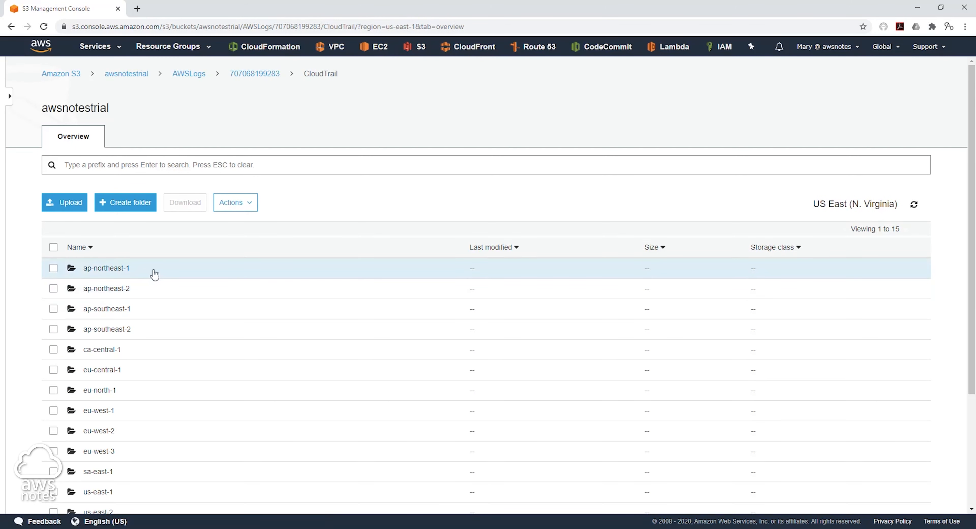
# Step: Check the region list, then open the us-east-1 log folder
pyautogui.scroll(-1, 169, 294)
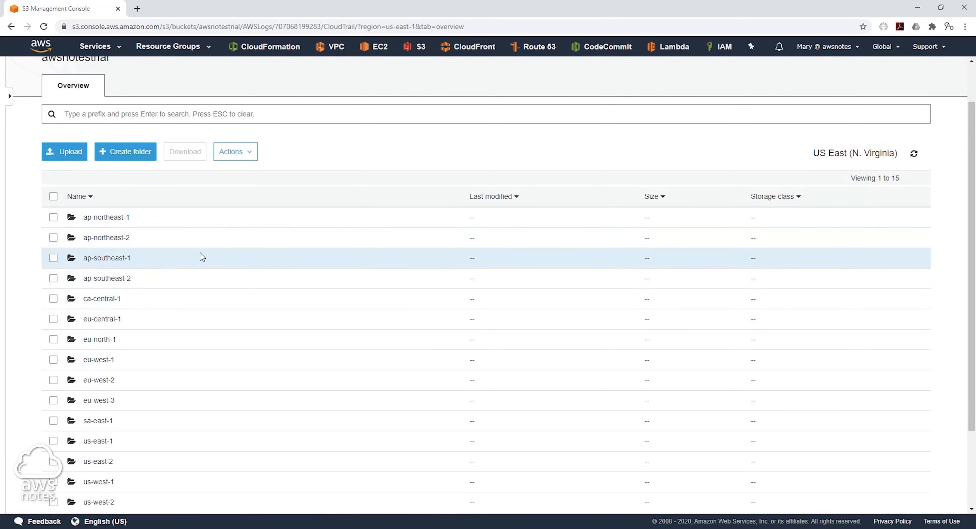
pyautogui.scroll(-3, 114, 258)
pyautogui.scroll(3, 198, 370)
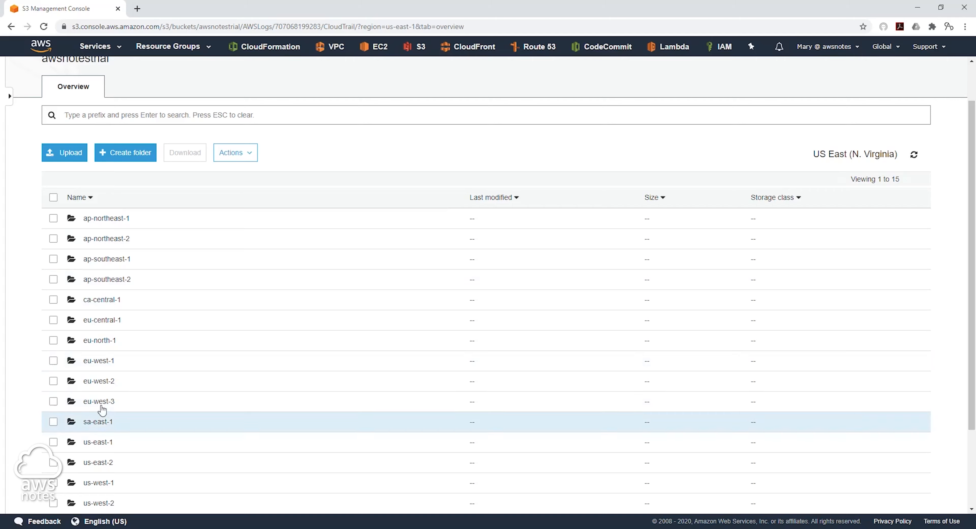
pyautogui.scroll(-1, 136, 318)
pyautogui.scroll(-1, 136, 359)
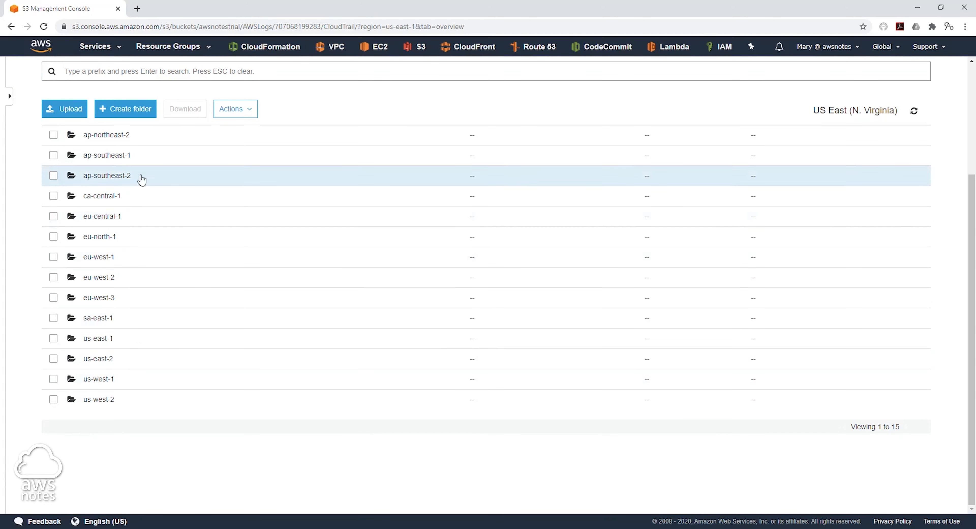
pyautogui.scroll(3, 114, 205)
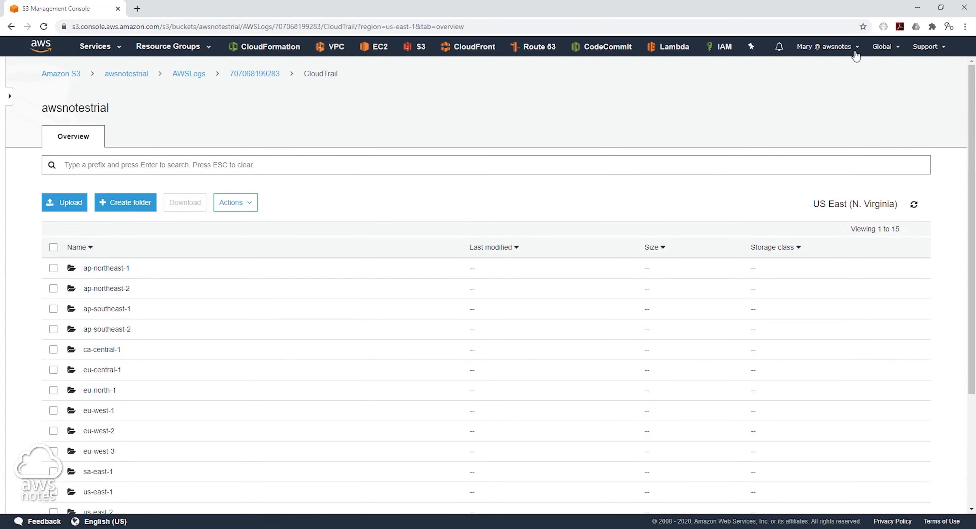
pyautogui.click(883, 48)
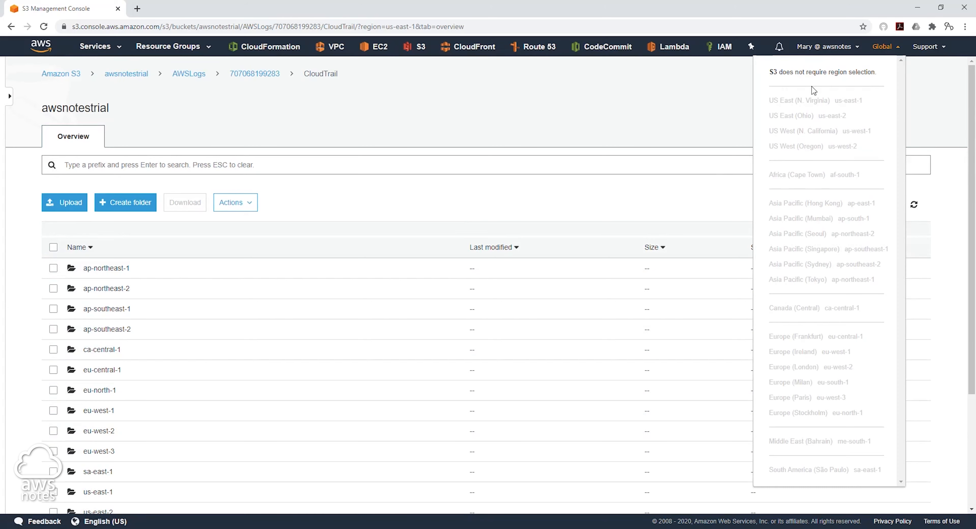
pyautogui.scroll(-4, 226, 394)
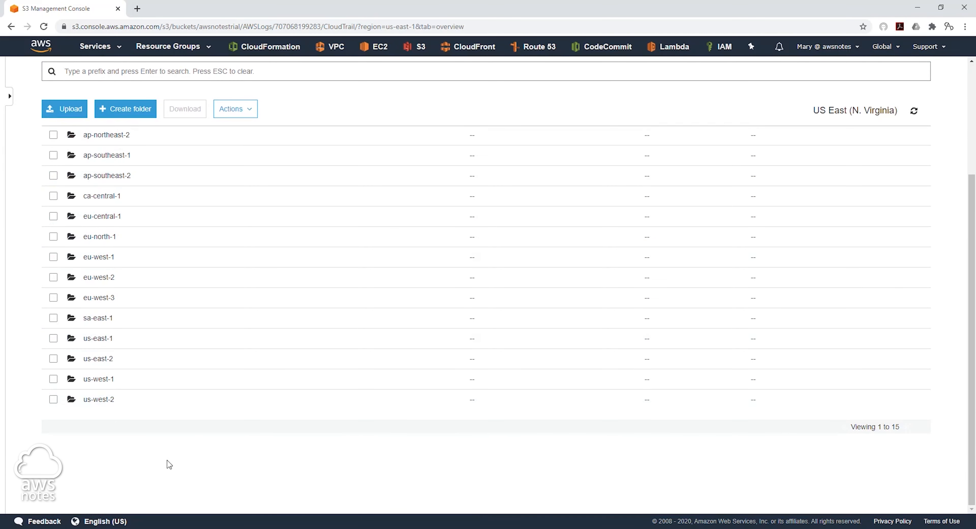
pyautogui.scroll(1, 168, 435)
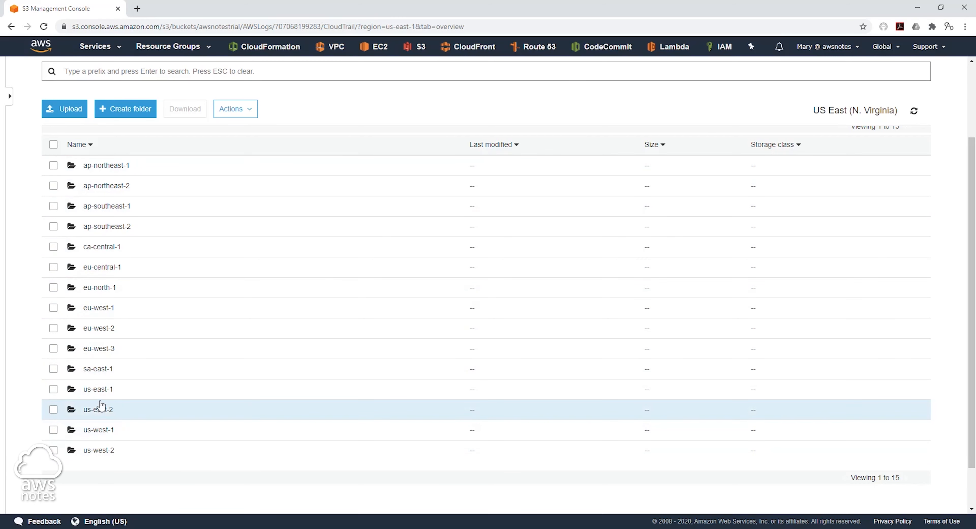
pyautogui.click(103, 390)
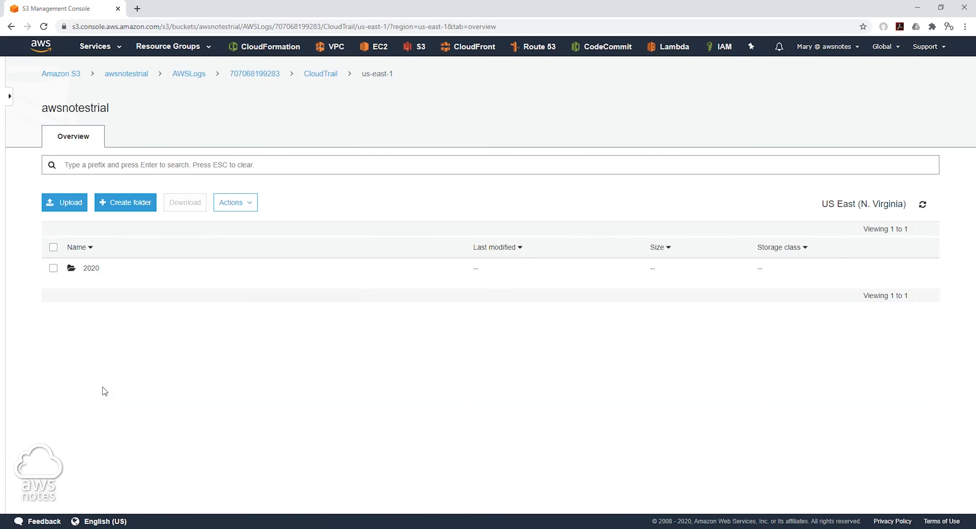
# Step: Go into the 2020 > 06 > 30 log folder
pyautogui.doubleClick(94, 271)
pyautogui.click(89, 279)
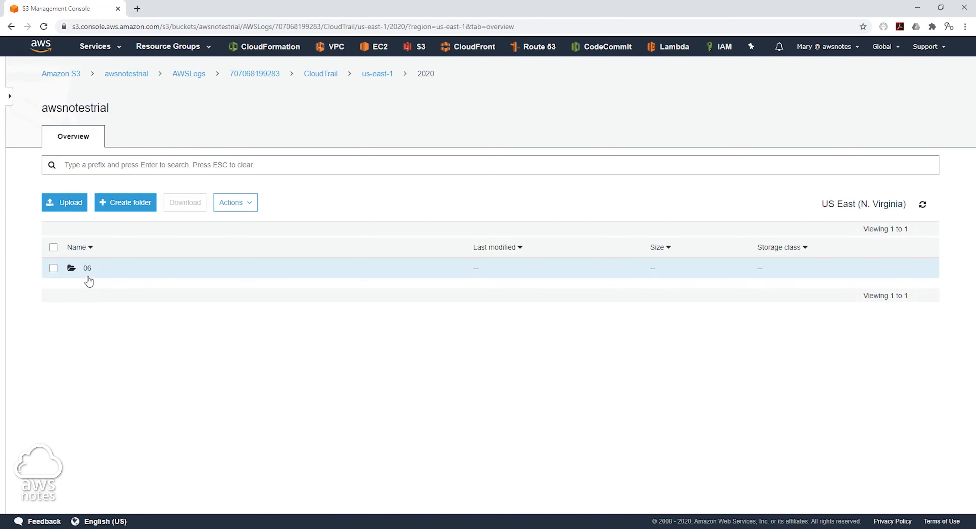
pyautogui.click(88, 270)
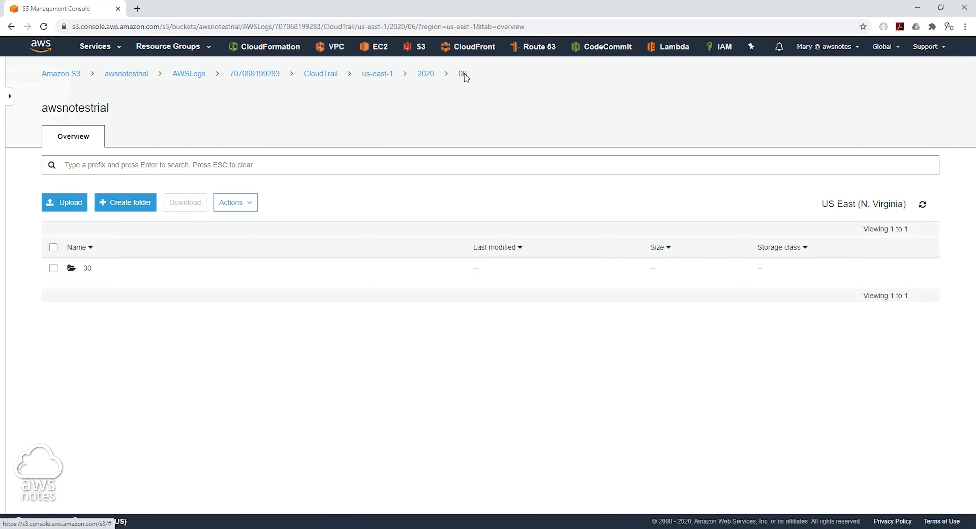
pyautogui.click(89, 269)
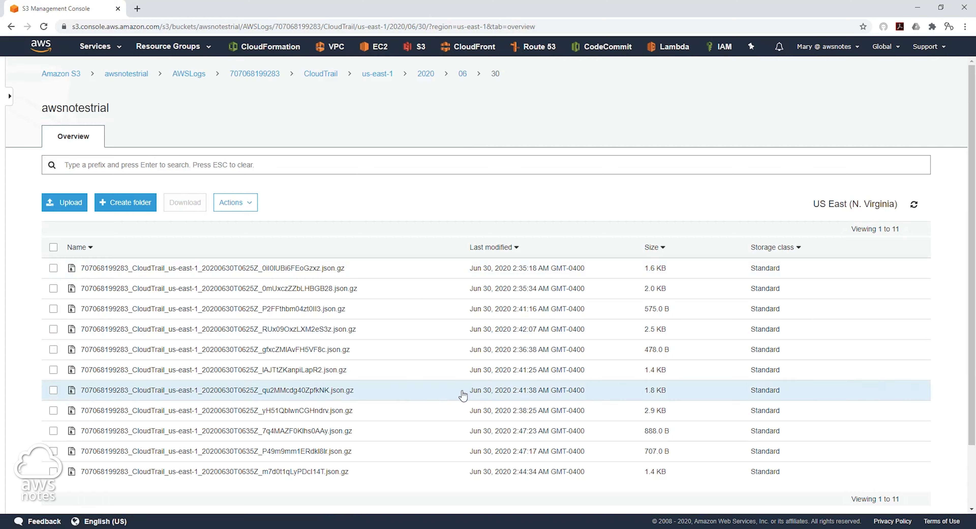
pyautogui.scroll(-3, 433, 394)
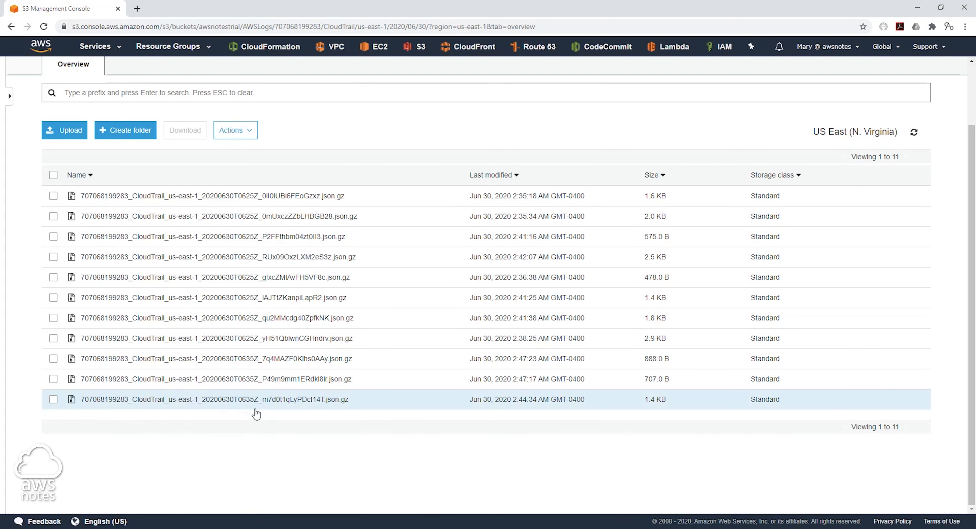
# Step: View one .json.gz log file's raw JSON records, then return to its details
pyautogui.click(102, 297)
pyautogui.click(54, 171)
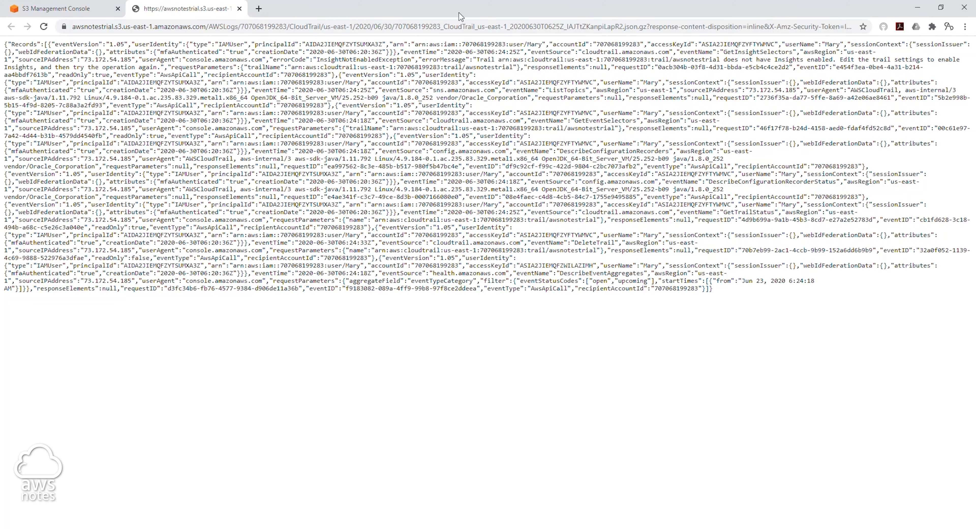
pyautogui.click(239, 8)
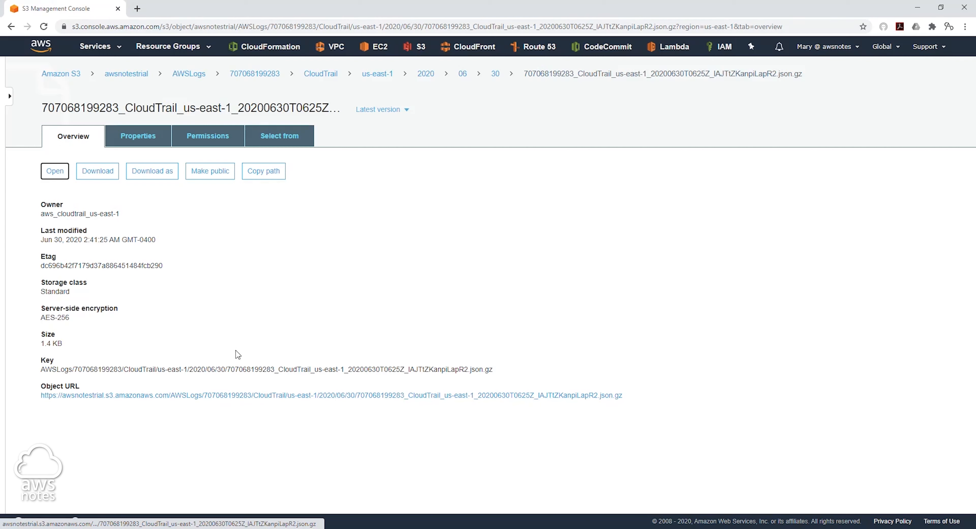